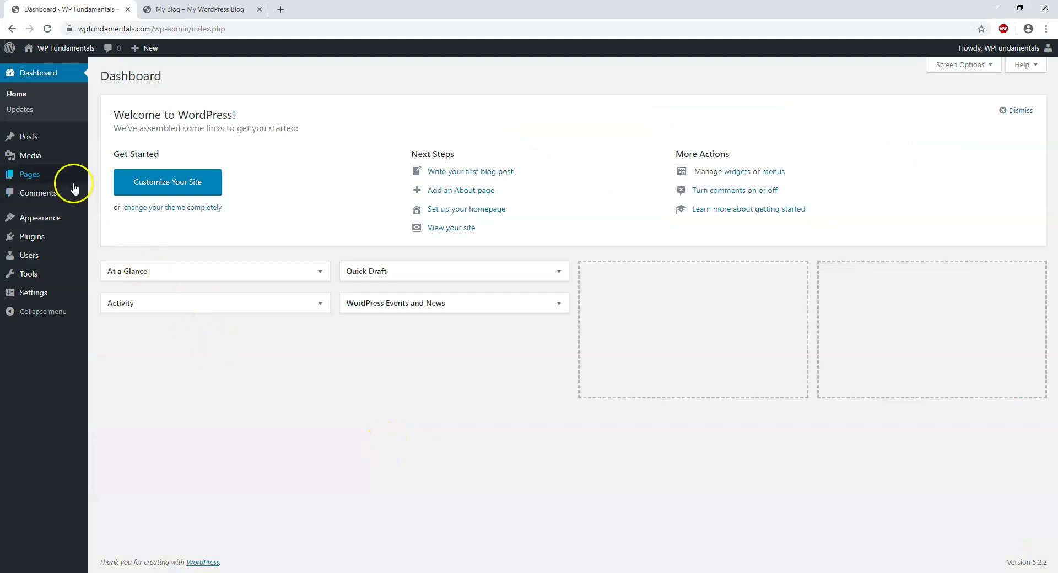
Open the empty Media Library and its Add New upload area
{"action": "mouse_move", "coordinate": [38, 159]}
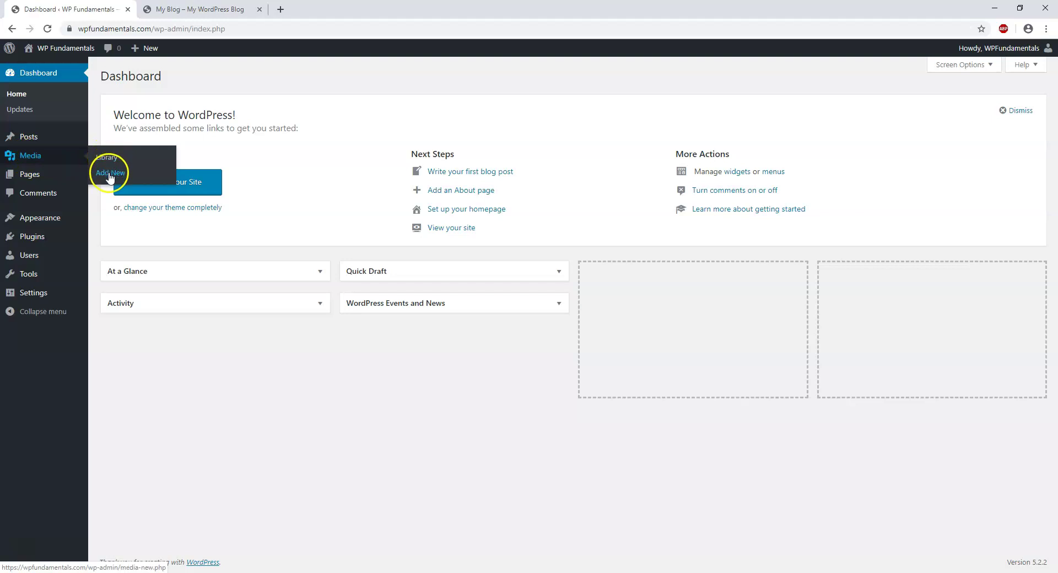
{"action": "left_click", "coordinate": [44, 160]}
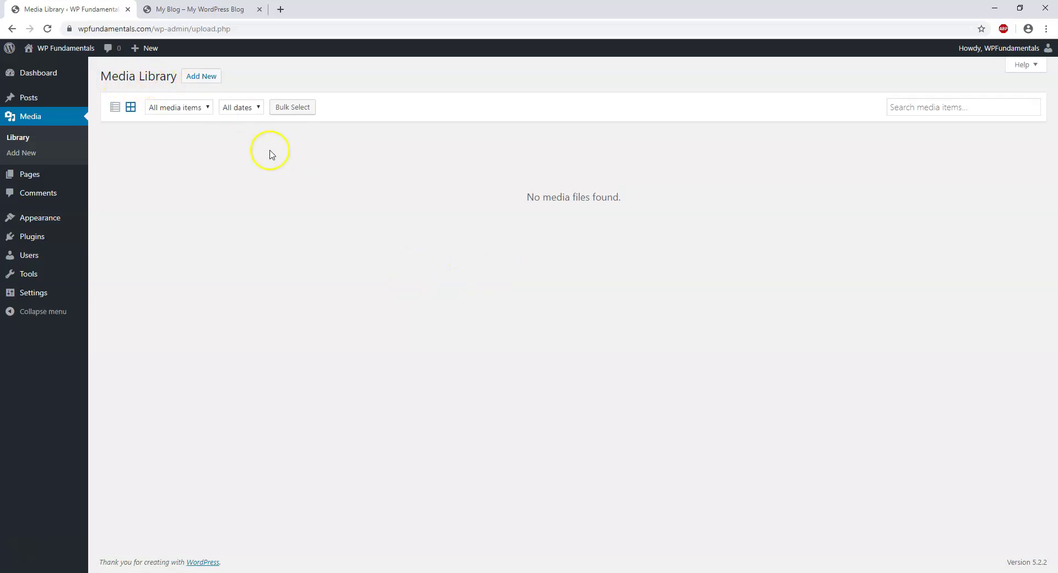
{"action": "left_click", "coordinate": [202, 80]}
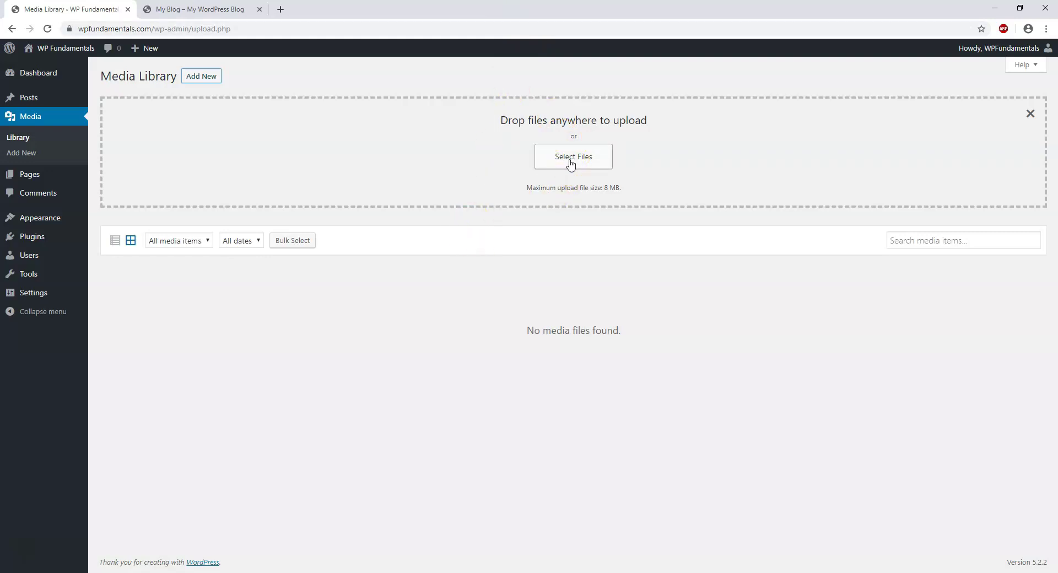
Upload the Sunrise image and Twinkle-Sound.mp3 from the Desktop to the Media Library
{"action": "left_click", "coordinate": [571, 163]}
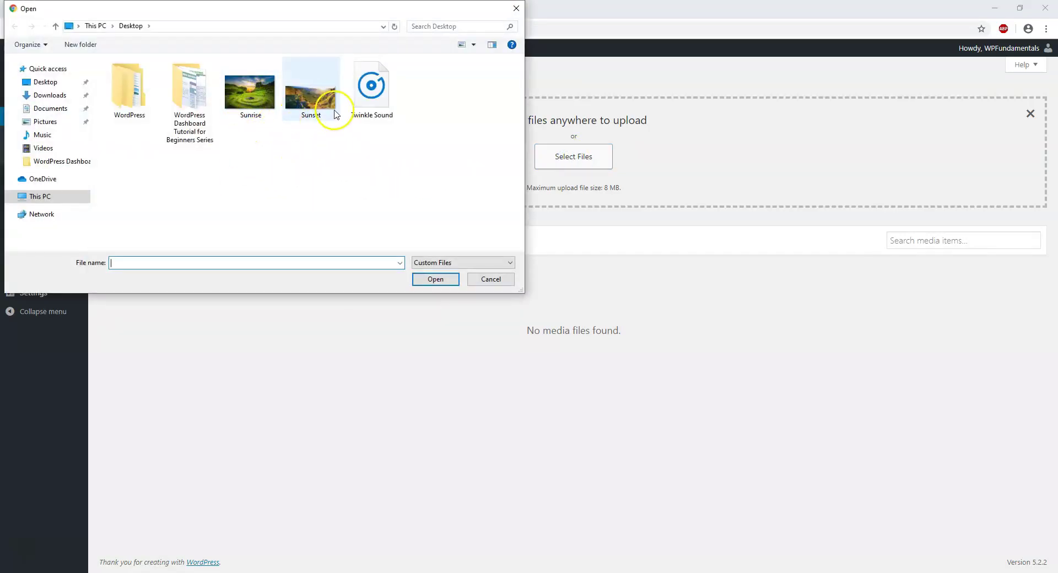
{"action": "double_click", "coordinate": [263, 91]}
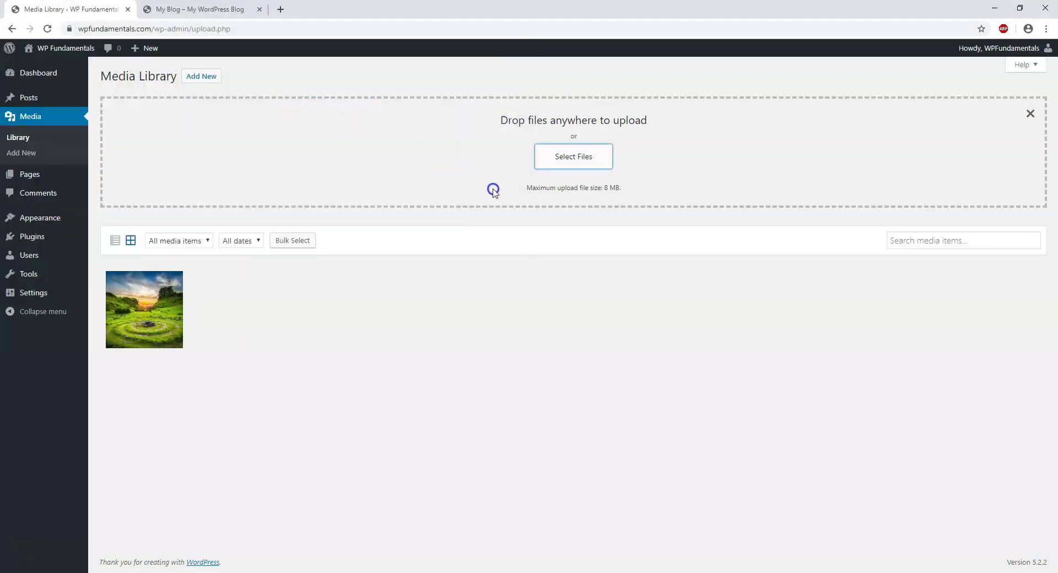
{"action": "left_click", "coordinate": [576, 156]}
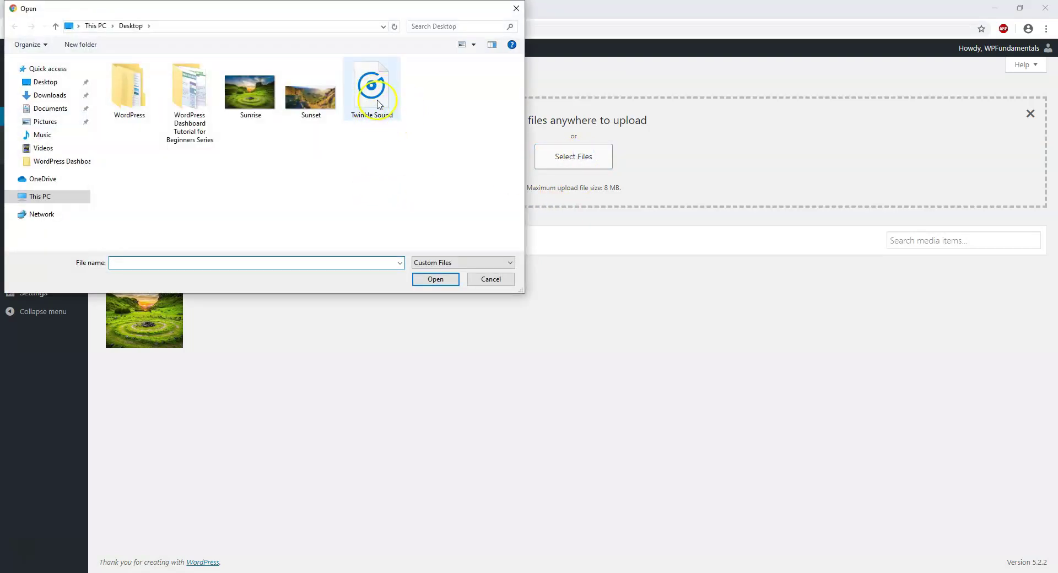
{"action": "double_click", "coordinate": [375, 94]}
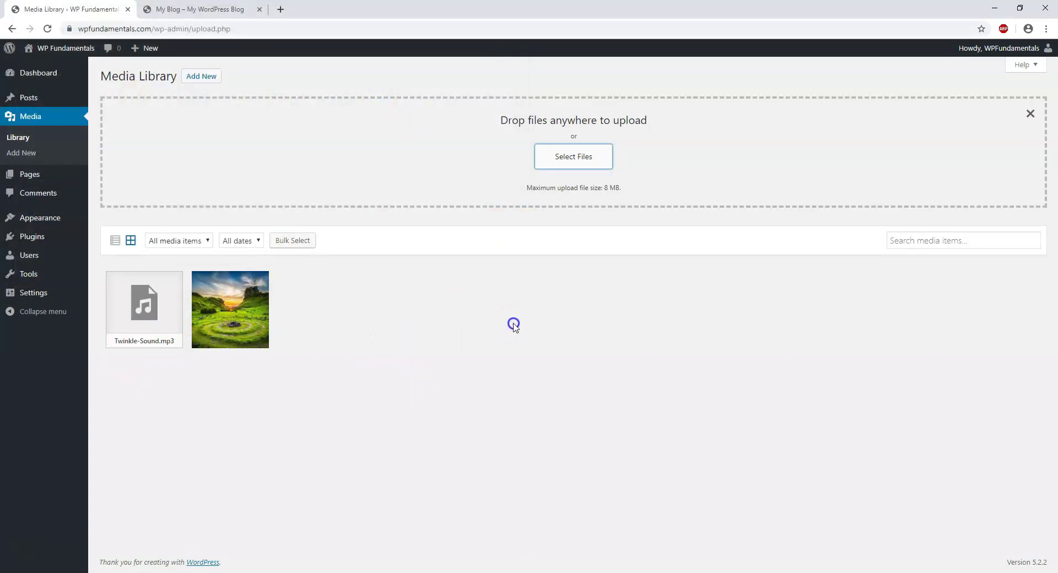
{"action": "left_click", "coordinate": [319, 188]}
{"action": "left_click", "coordinate": [316, 172]}
Create a new post and show the block list in its empty body
{"action": "mouse_move", "coordinate": [52, 99]}
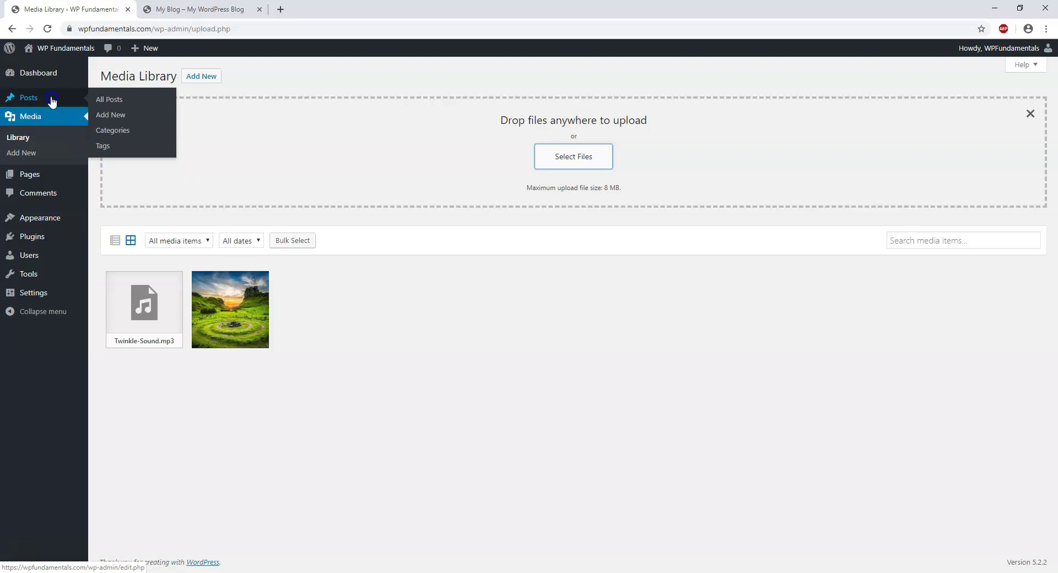
{"action": "left_click", "coordinate": [51, 99]}
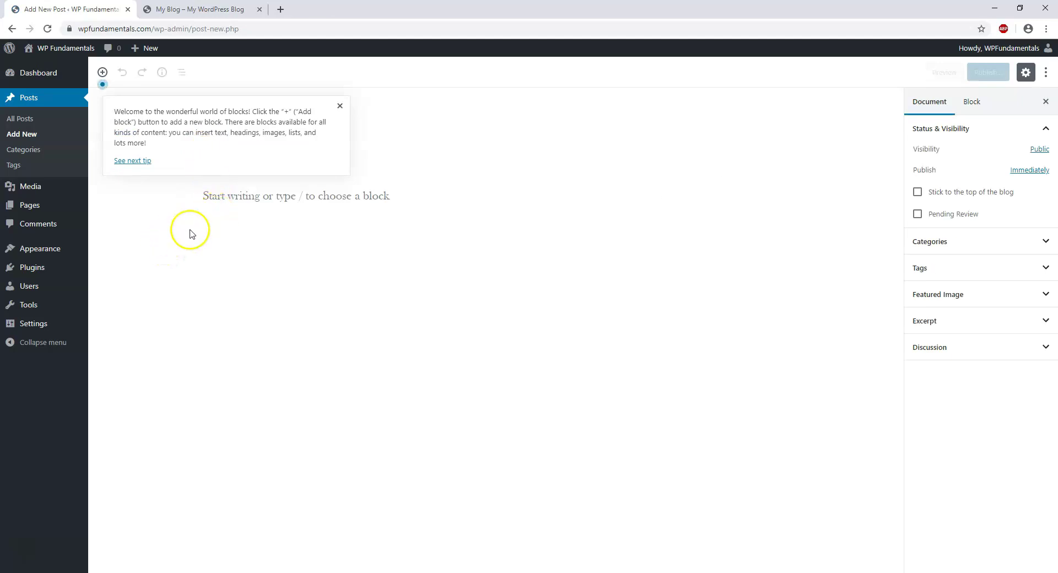
{"action": "left_click", "coordinate": [294, 204]}
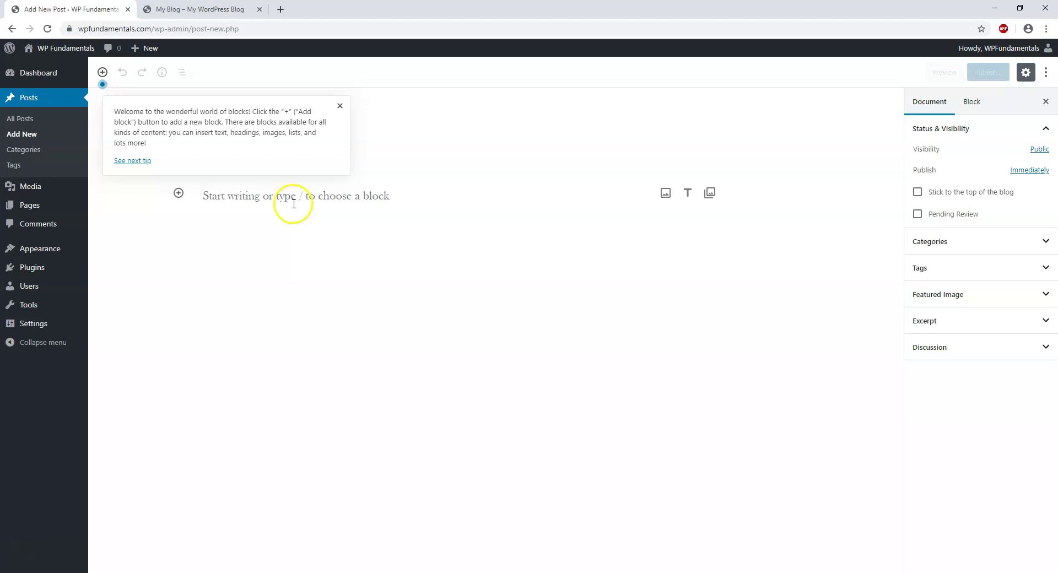
{"action": "left_click", "coordinate": [179, 195]}
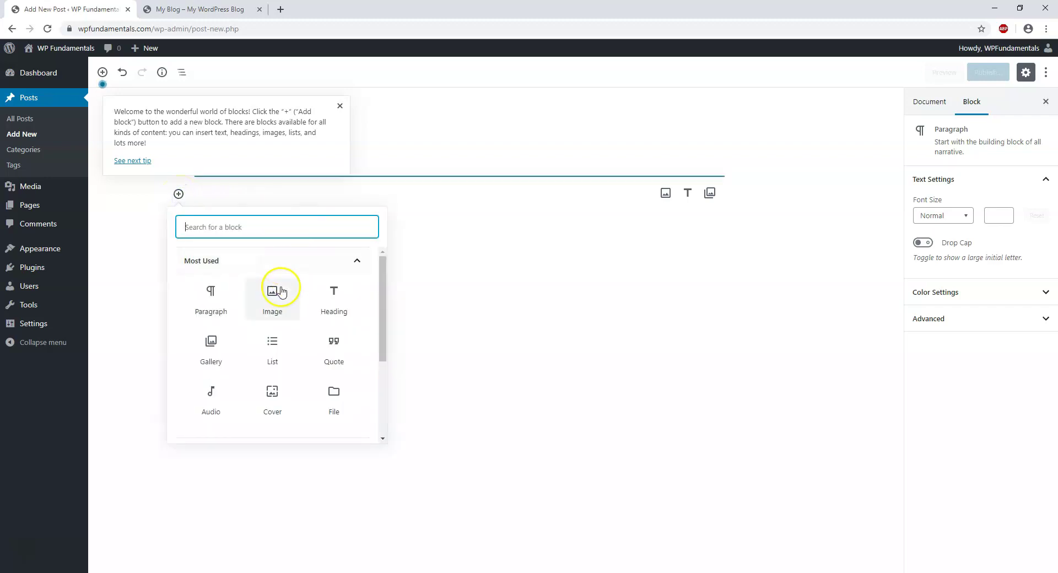
Insert an Audio block using Twinkle-Sound.mp3 from the Media Library
{"action": "left_click", "coordinate": [212, 397]}
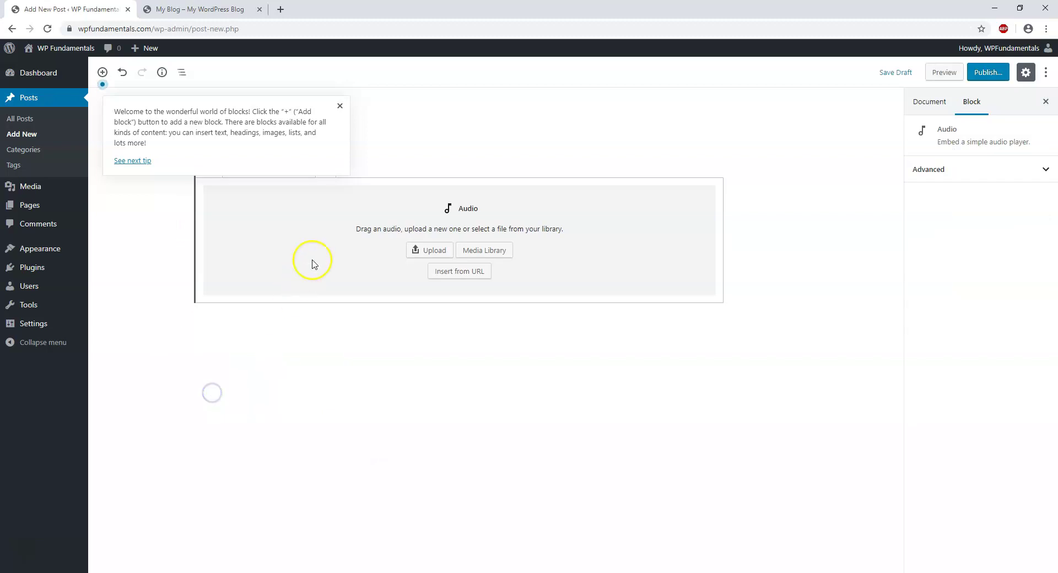
{"action": "left_click", "coordinate": [486, 251]}
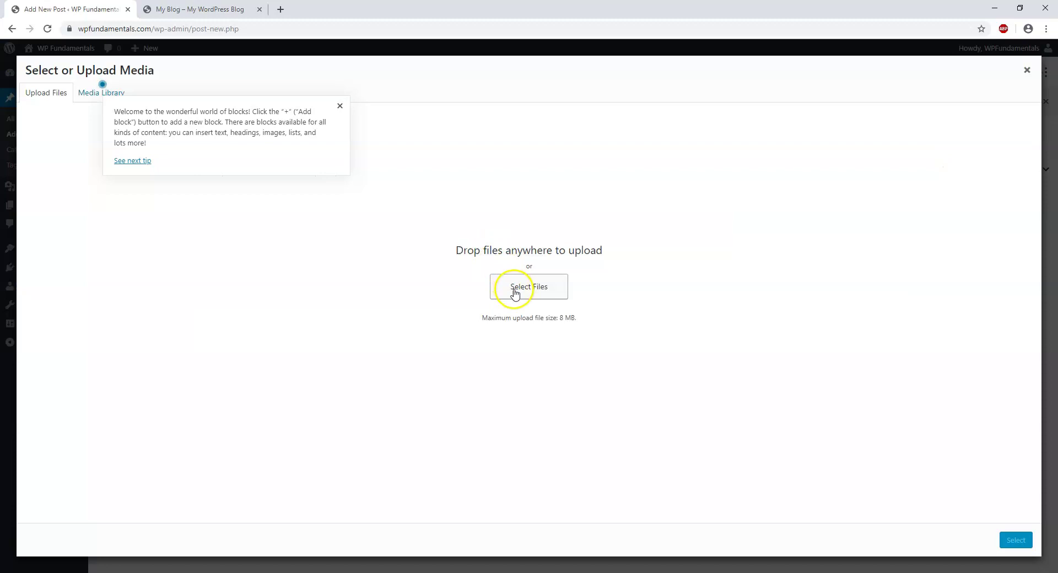
{"action": "left_click", "coordinate": [101, 91]}
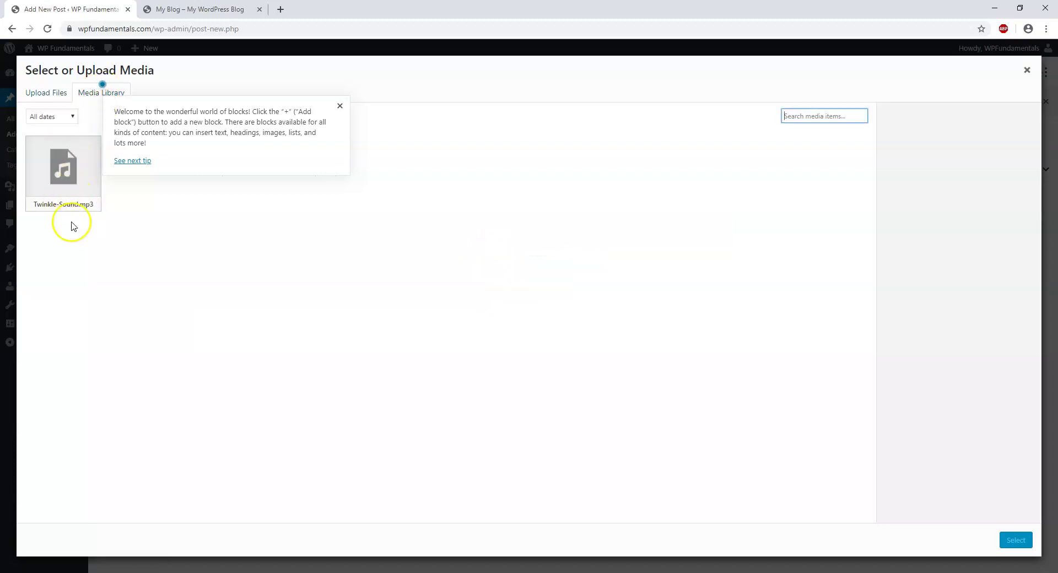
{"action": "left_click", "coordinate": [71, 188]}
{"action": "left_click", "coordinate": [70, 184]}
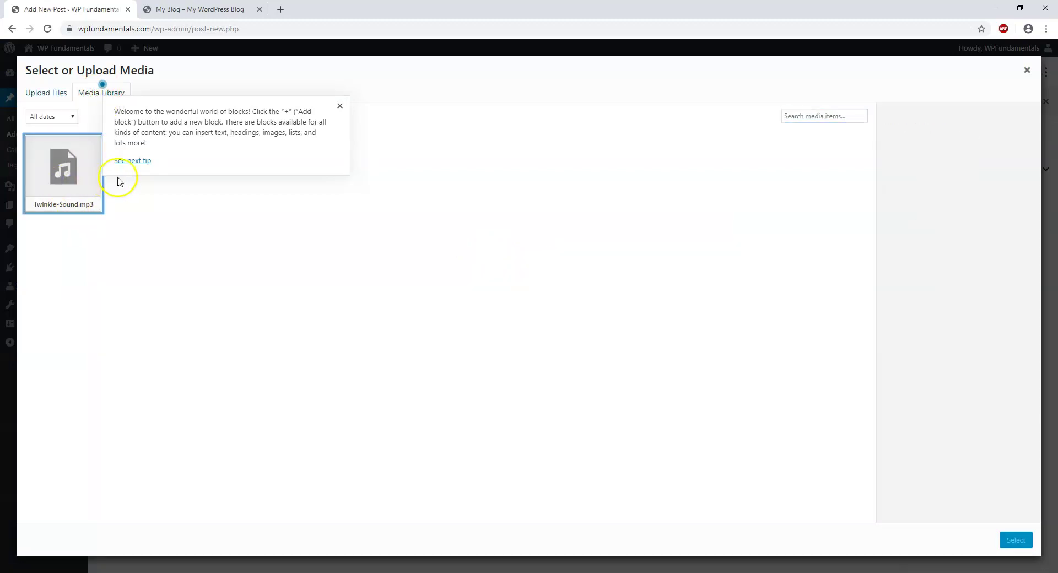
{"action": "left_click", "coordinate": [65, 181]}
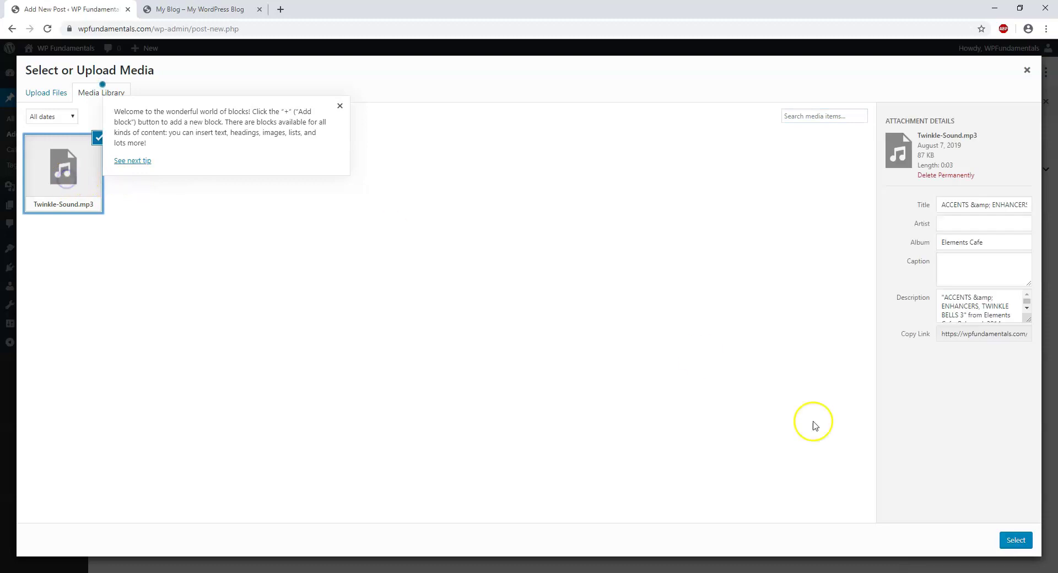
{"action": "left_click", "coordinate": [1015, 540]}
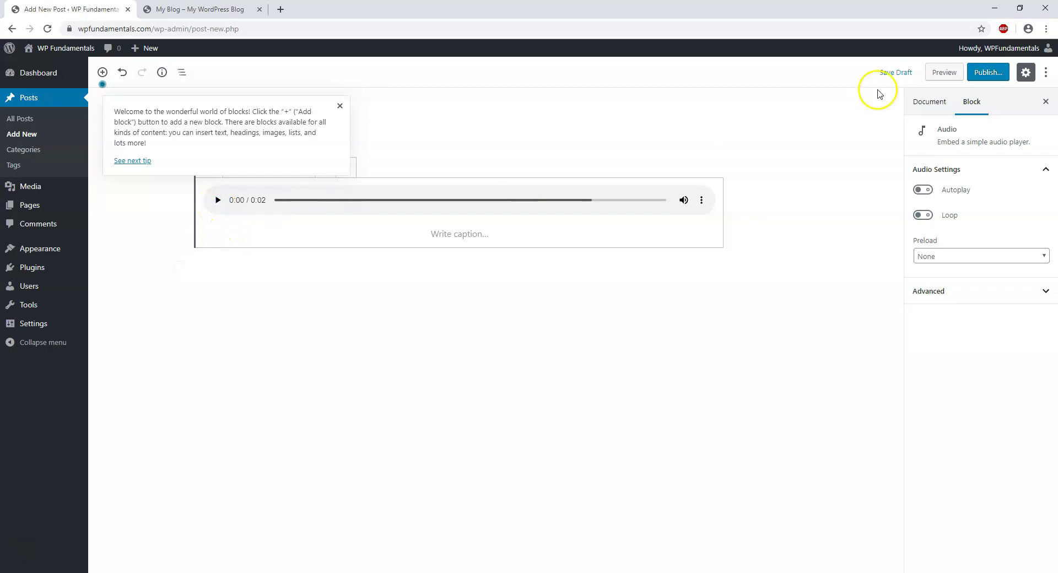
Publish the post, then reload the live blog and play its Twinkle-Sound audio
{"action": "left_click", "coordinate": [985, 75]}
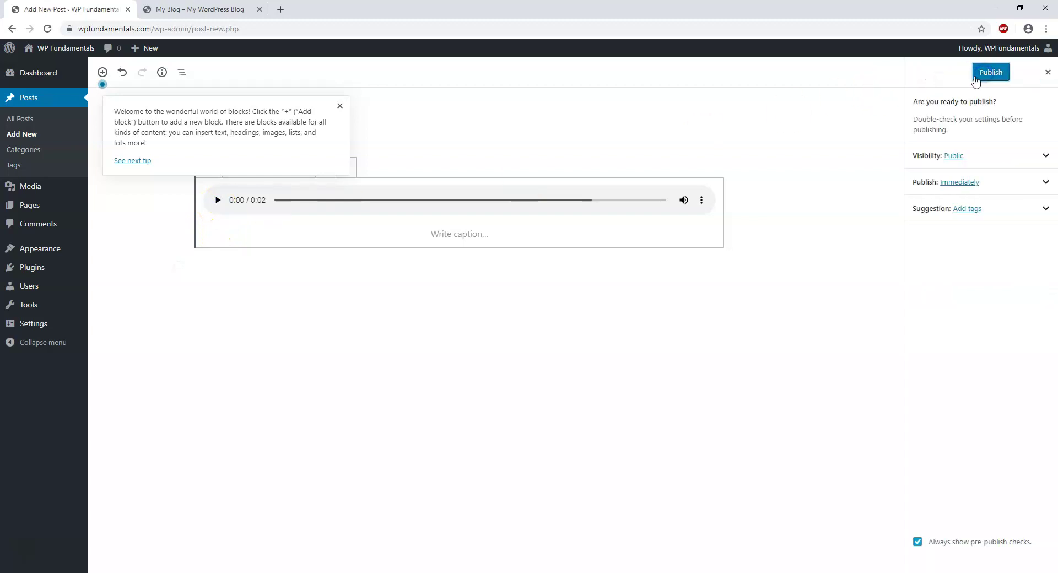
{"action": "left_click", "coordinate": [986, 75]}
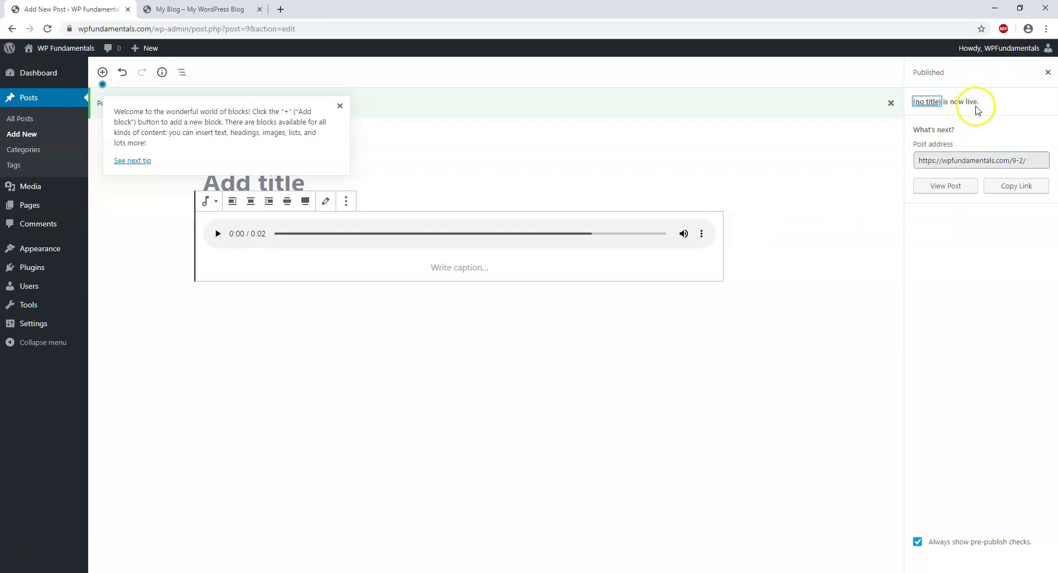
{"action": "left_click", "coordinate": [195, 9]}
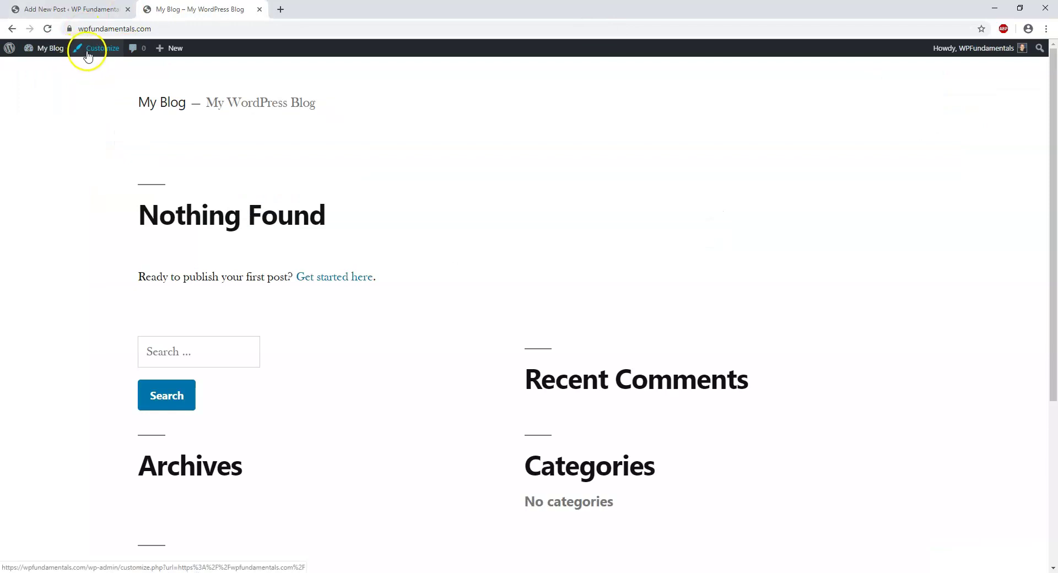
{"action": "left_click", "coordinate": [47, 28]}
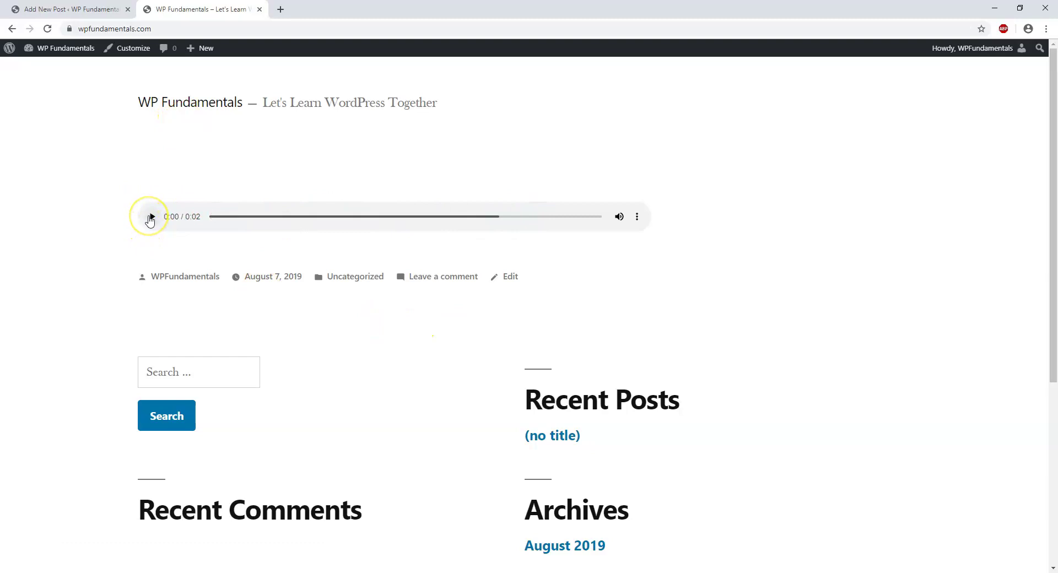
{"action": "left_click", "coordinate": [151, 217]}
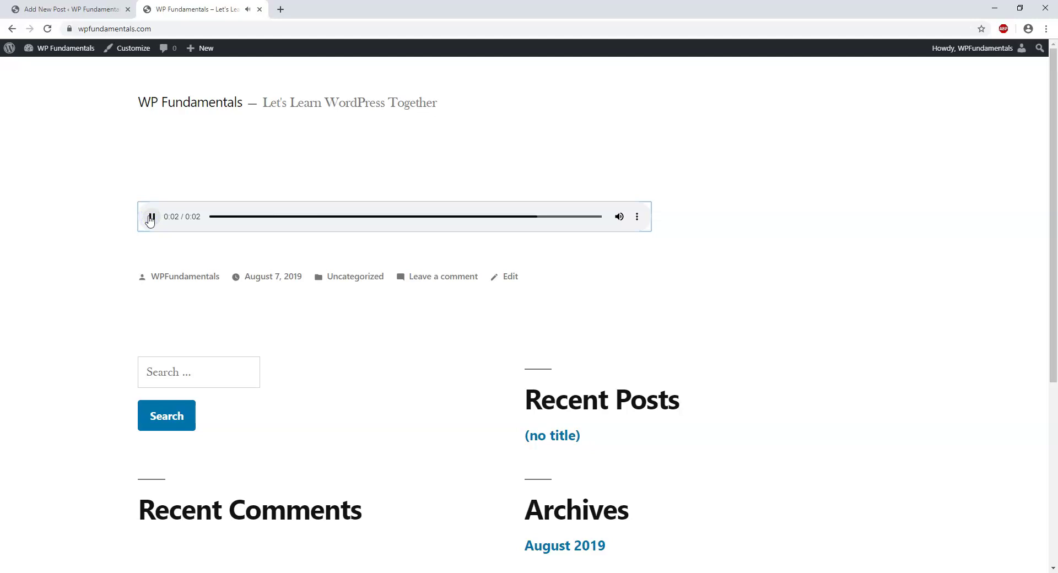
{"action": "left_click", "coordinate": [212, 177]}
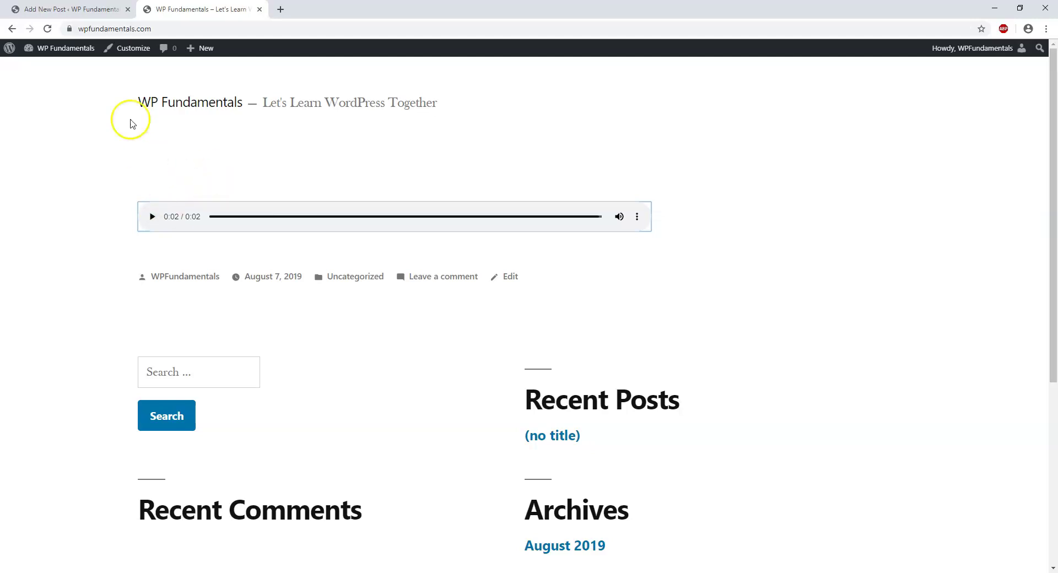
{"action": "left_click", "coordinate": [71, 10]}
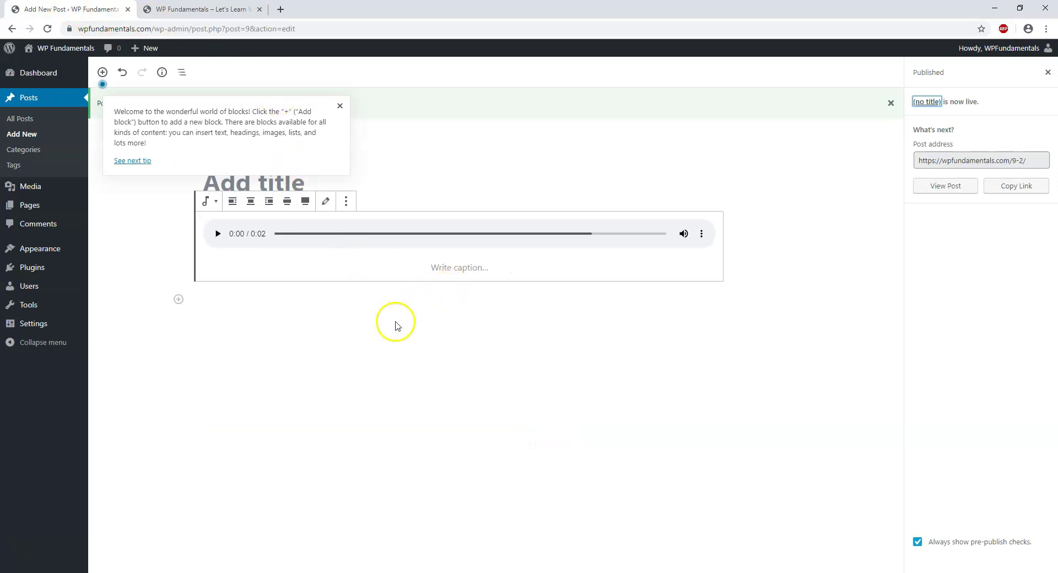
Add Sunrise.jpg from the Media Library below the audio player and update the post
{"action": "left_click", "coordinate": [340, 105]}
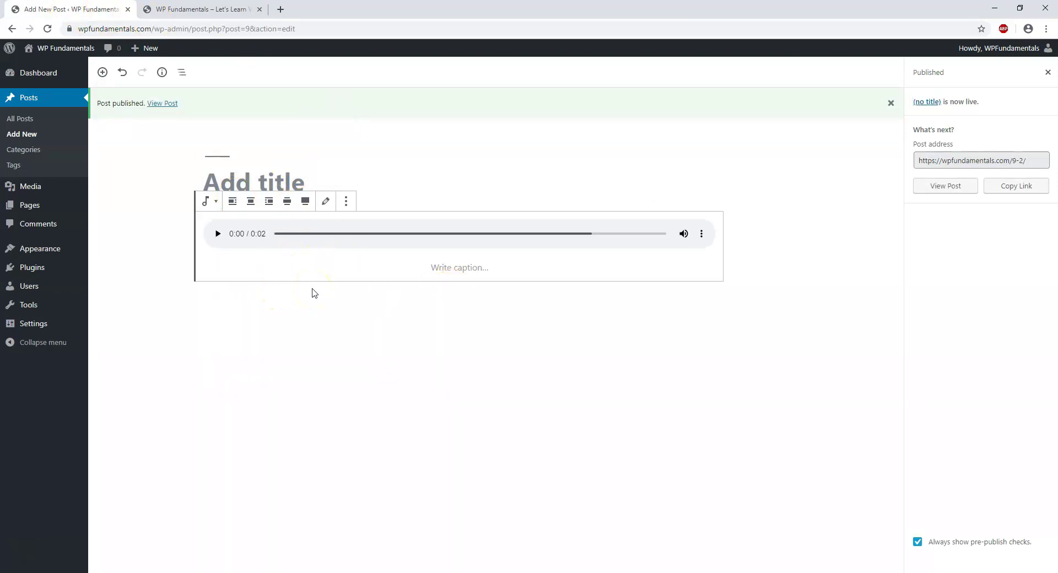
{"action": "mouse_move", "coordinate": [316, 292]}
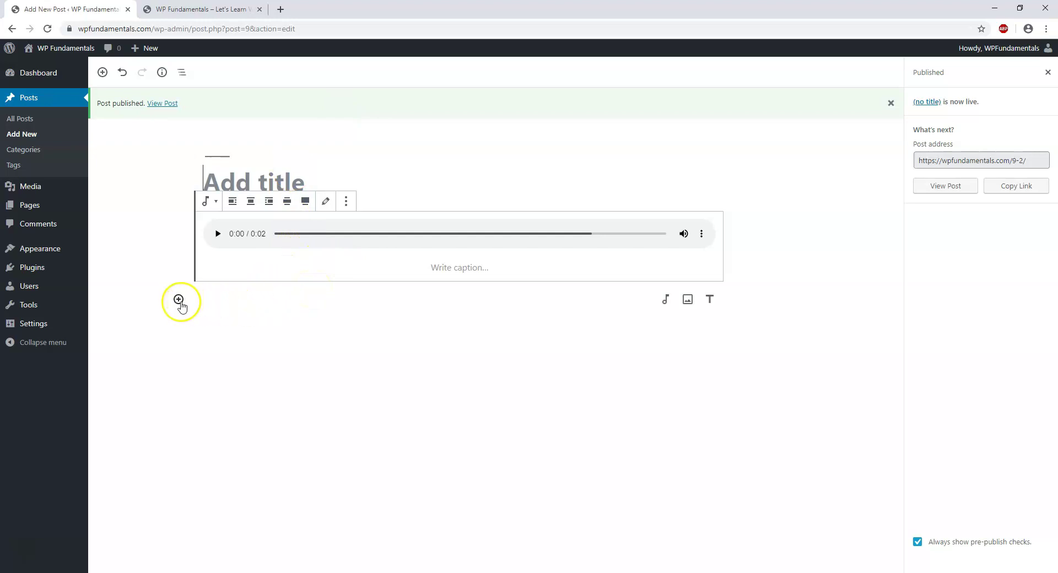
{"action": "left_click", "coordinate": [687, 301]}
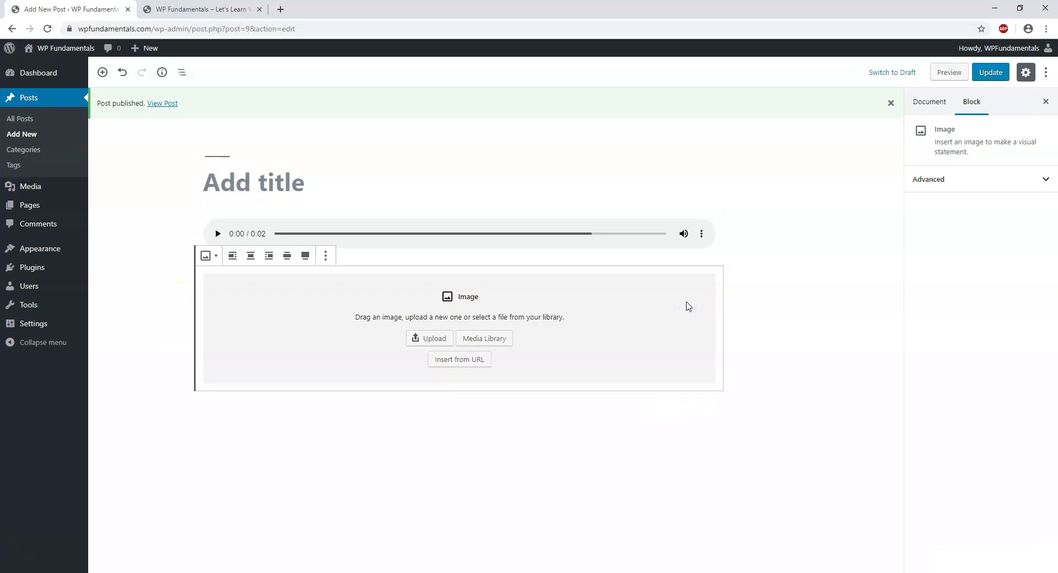
{"action": "left_click", "coordinate": [485, 340]}
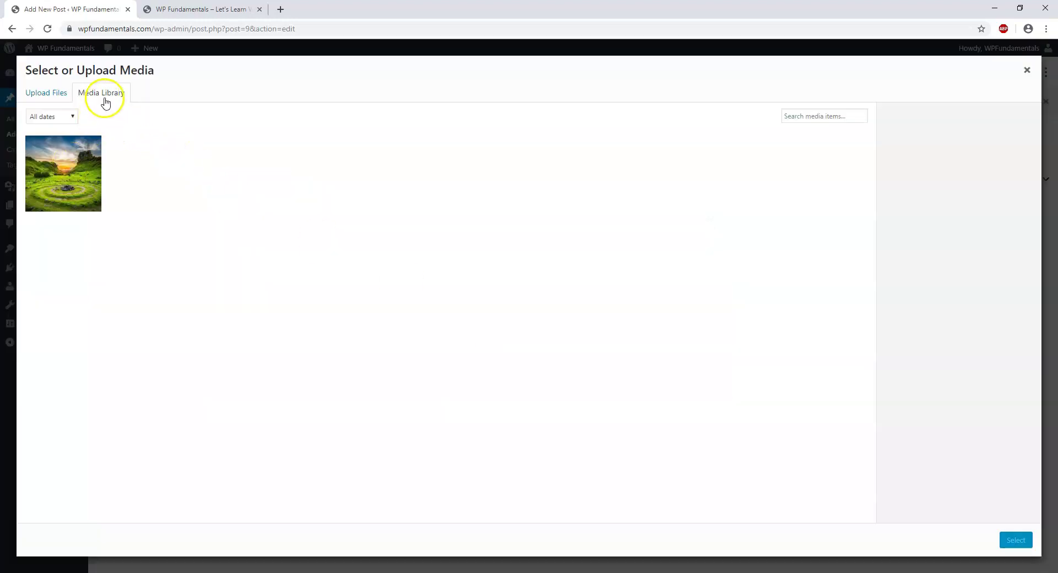
{"action": "left_click", "coordinate": [87, 190]}
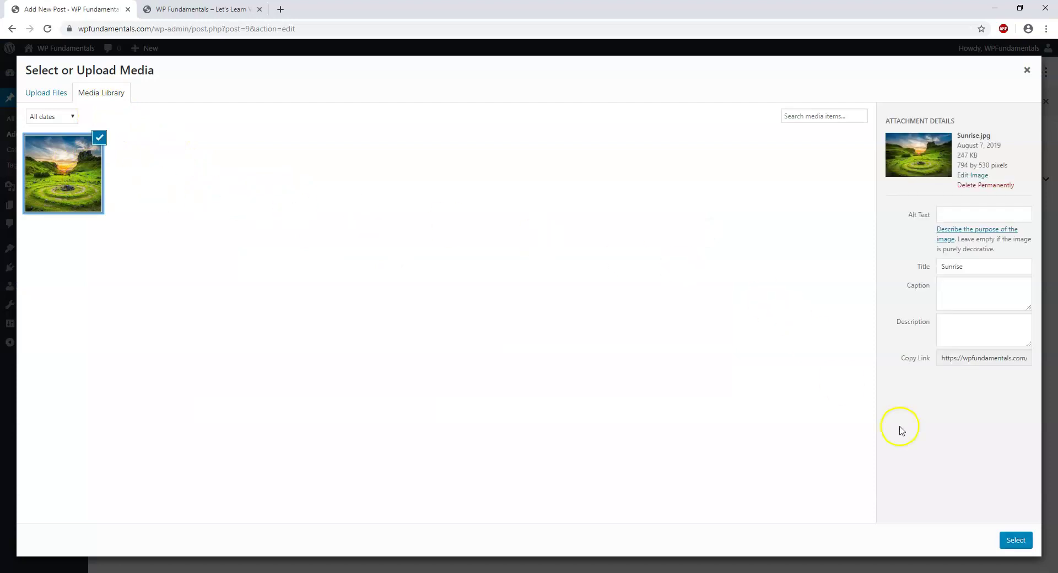
{"action": "left_click", "coordinate": [1015, 544]}
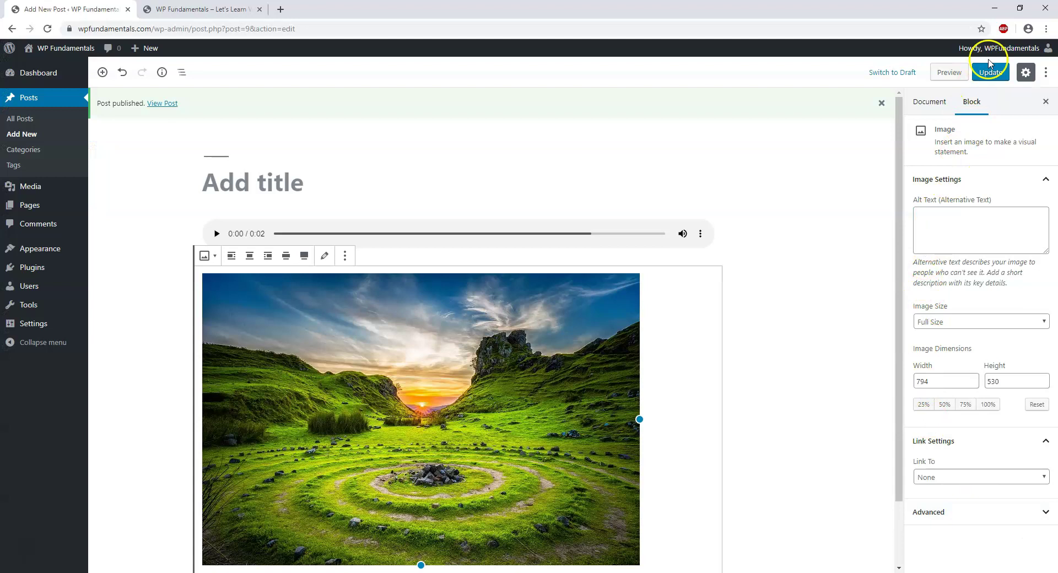
{"action": "left_click", "coordinate": [989, 65]}
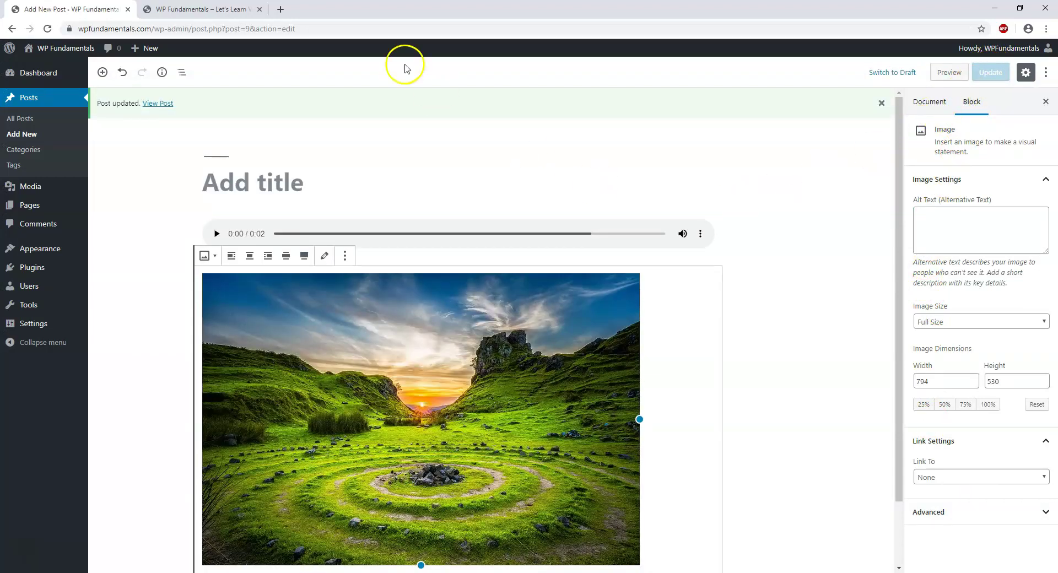
Reload the live site to view the Sunrise image beneath the audio player
{"action": "left_click", "coordinate": [193, 9]}
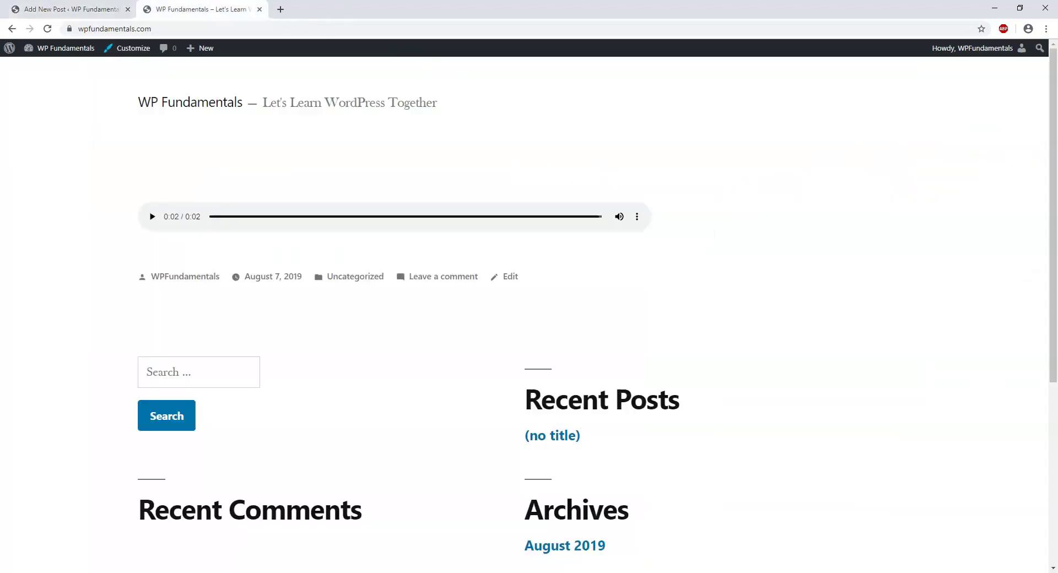
{"action": "left_click", "coordinate": [45, 29]}
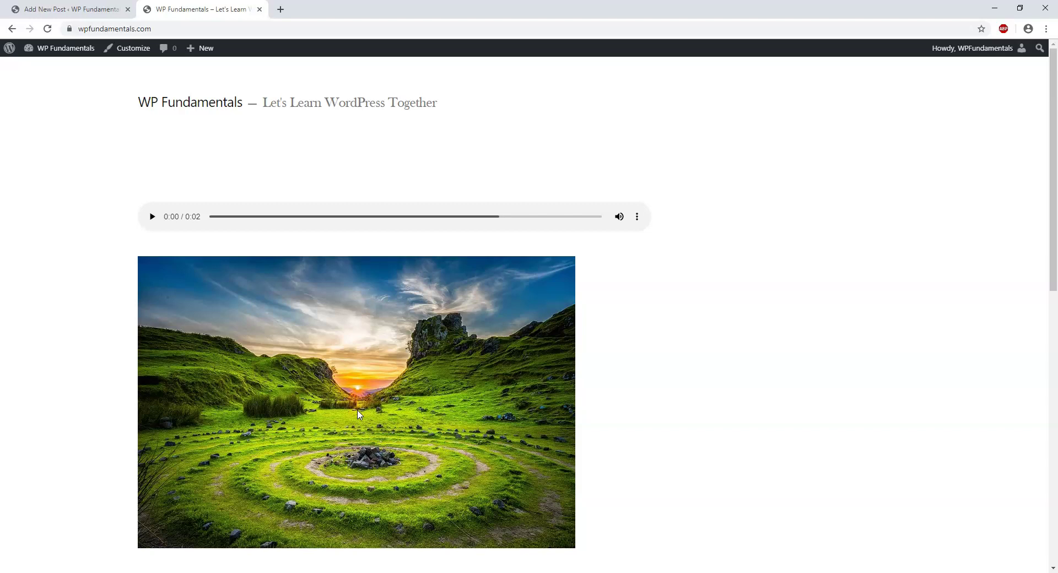
{"action": "left_click", "coordinate": [360, 414]}
Bulk-move the untitled post to the Trash, then delete it permanently
{"action": "left_click", "coordinate": [102, 9]}
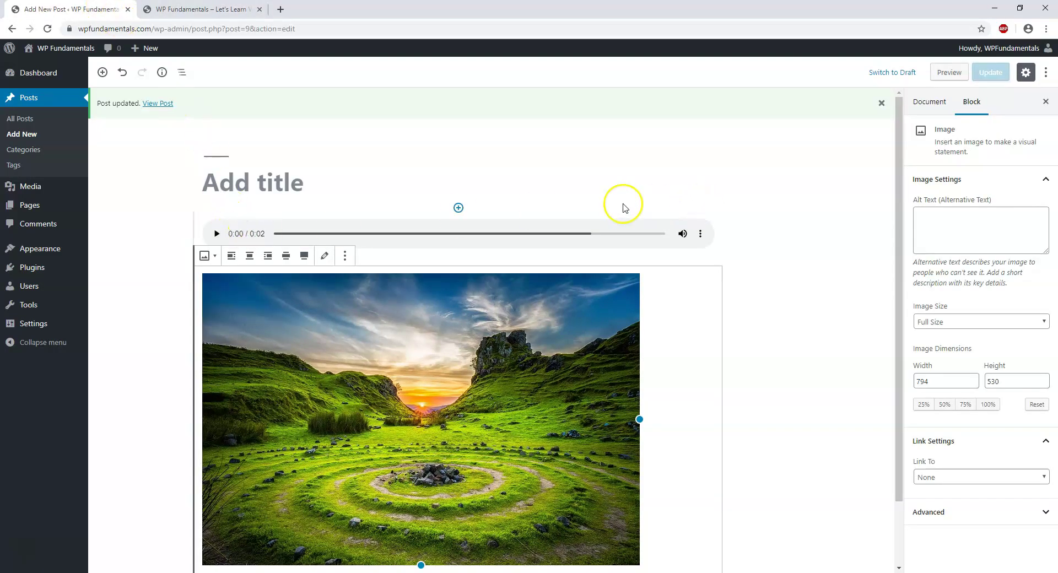
{"action": "left_click", "coordinate": [42, 98]}
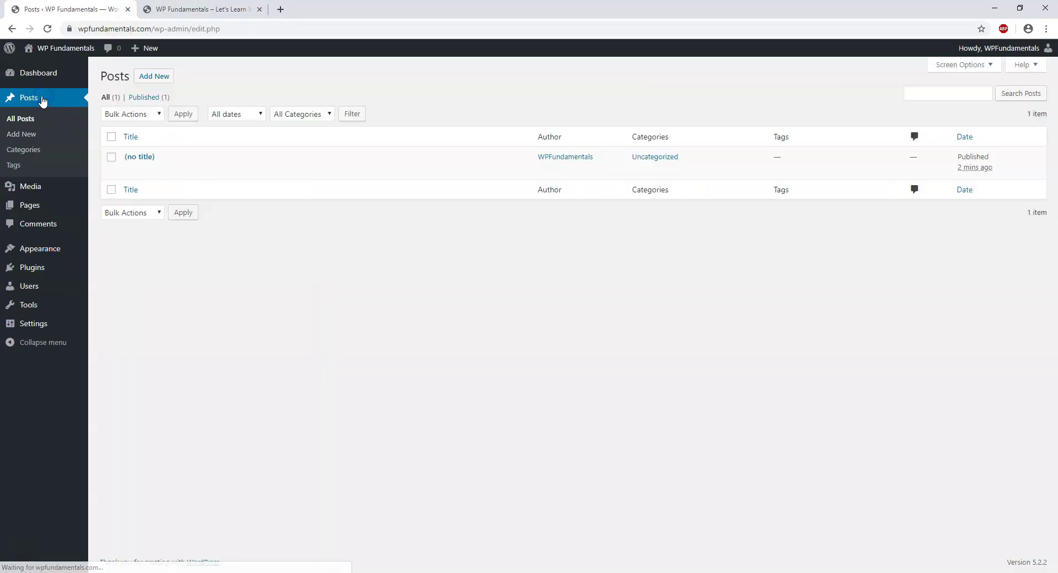
{"action": "left_click", "coordinate": [110, 138]}
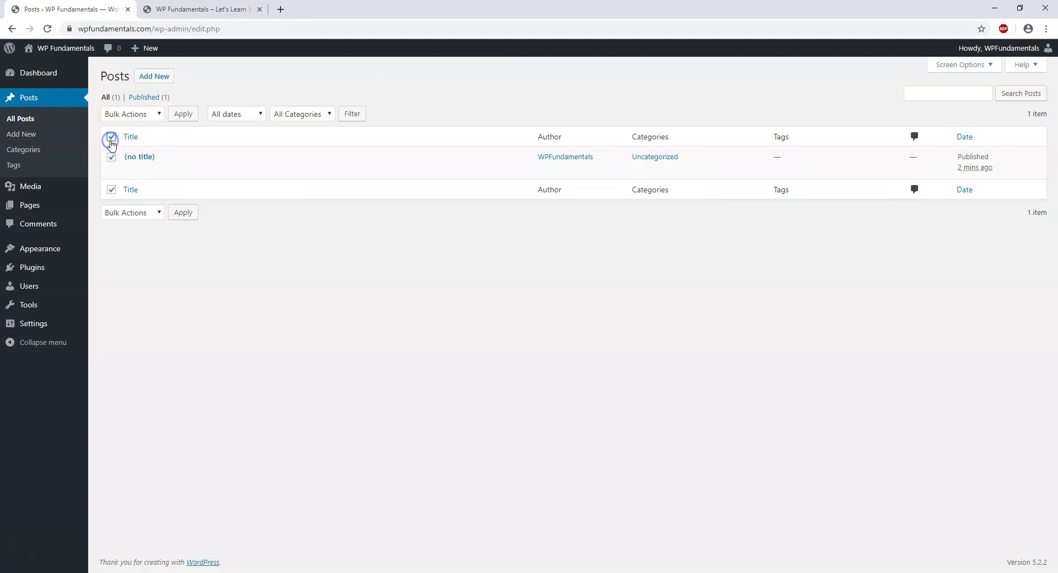
{"action": "left_click", "coordinate": [158, 114]}
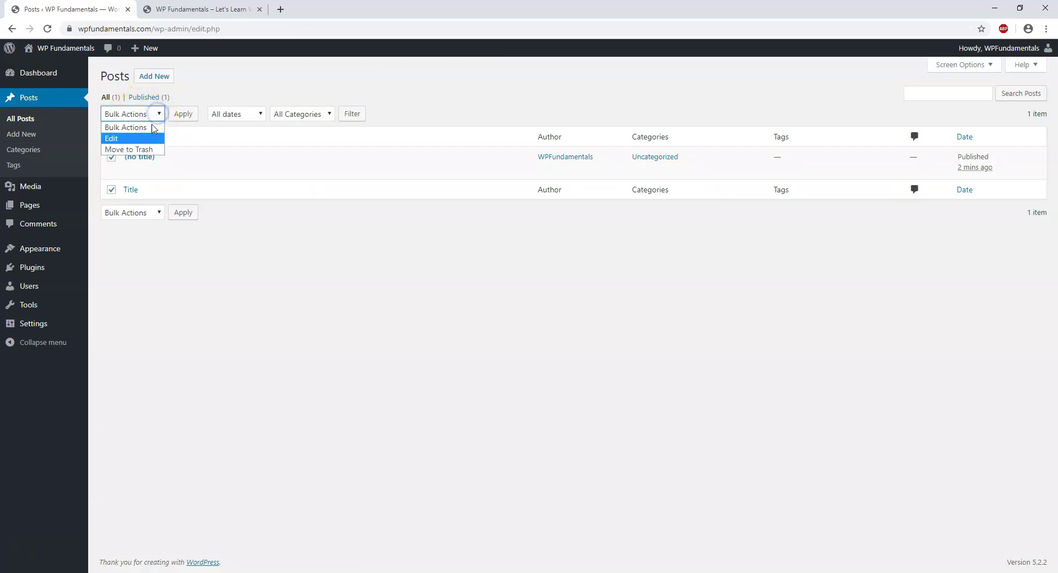
{"action": "left_click", "coordinate": [148, 149]}
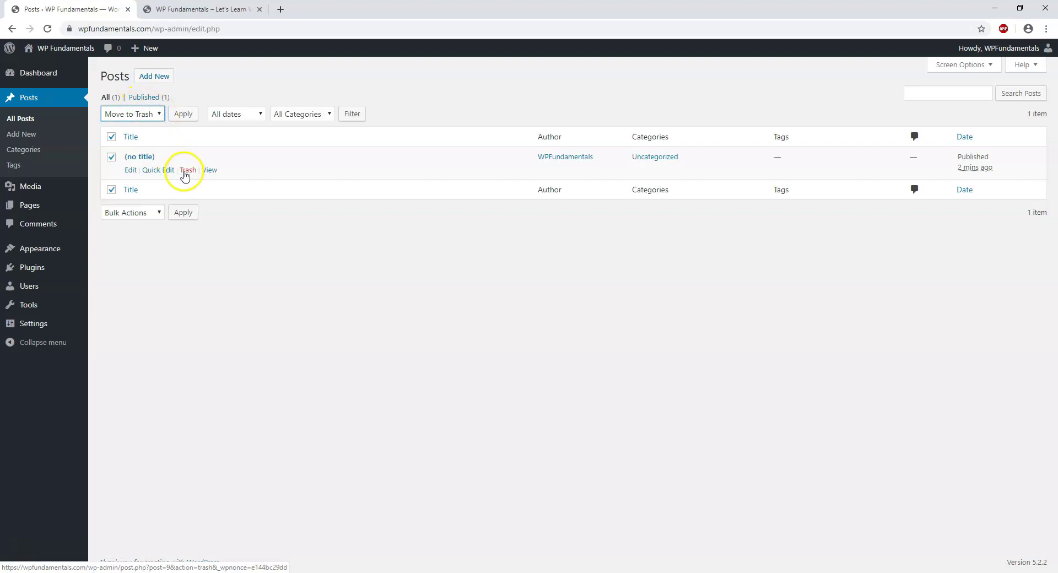
{"action": "left_click", "coordinate": [179, 117]}
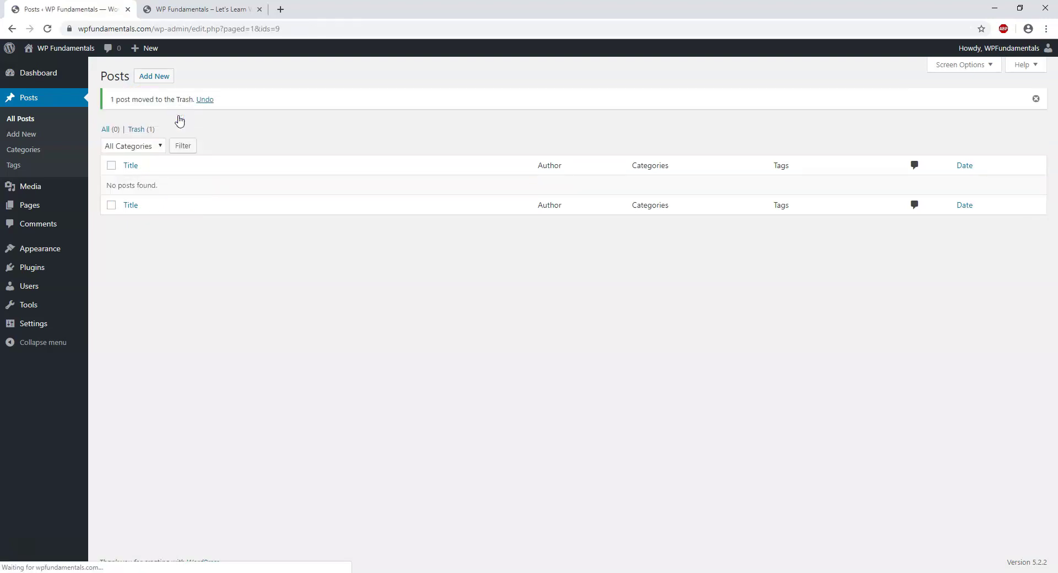
{"action": "left_click", "coordinate": [138, 130]}
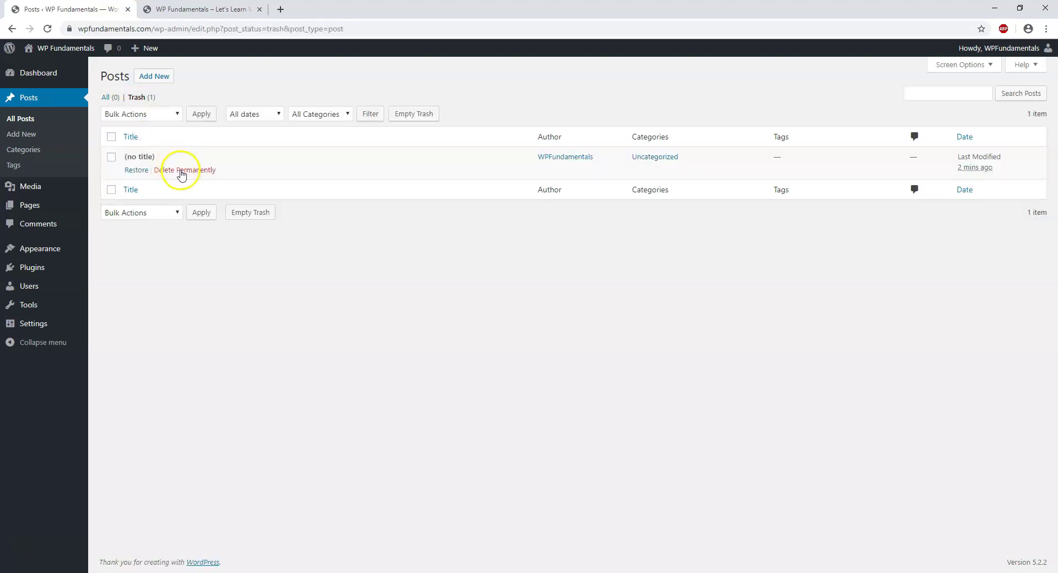
{"action": "left_click", "coordinate": [180, 168]}
Reload the live site to confirm Nothing Found, then return to the admin posts list
{"action": "left_click", "coordinate": [184, 9]}
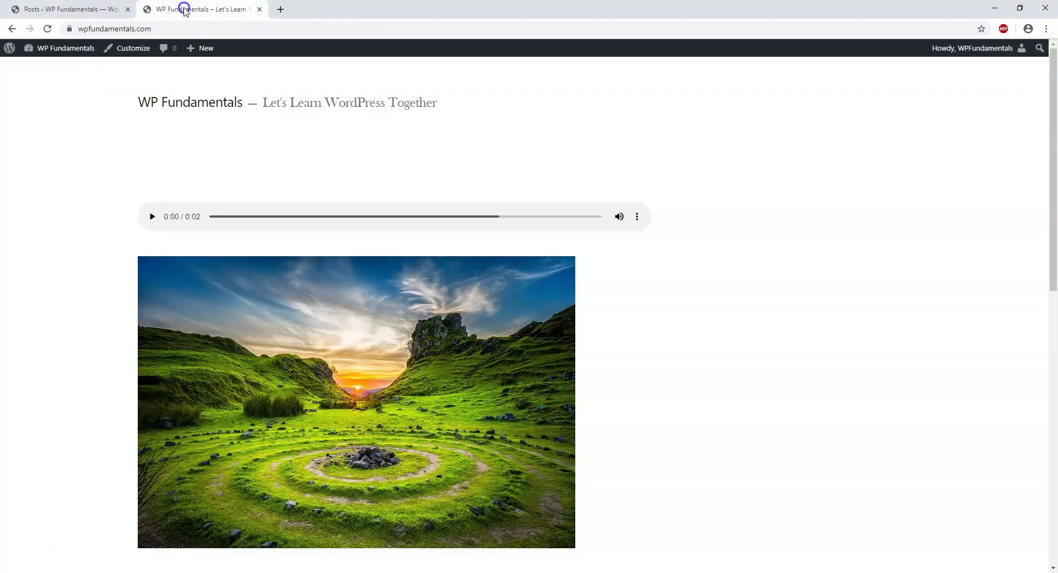
{"action": "left_click", "coordinate": [48, 29]}
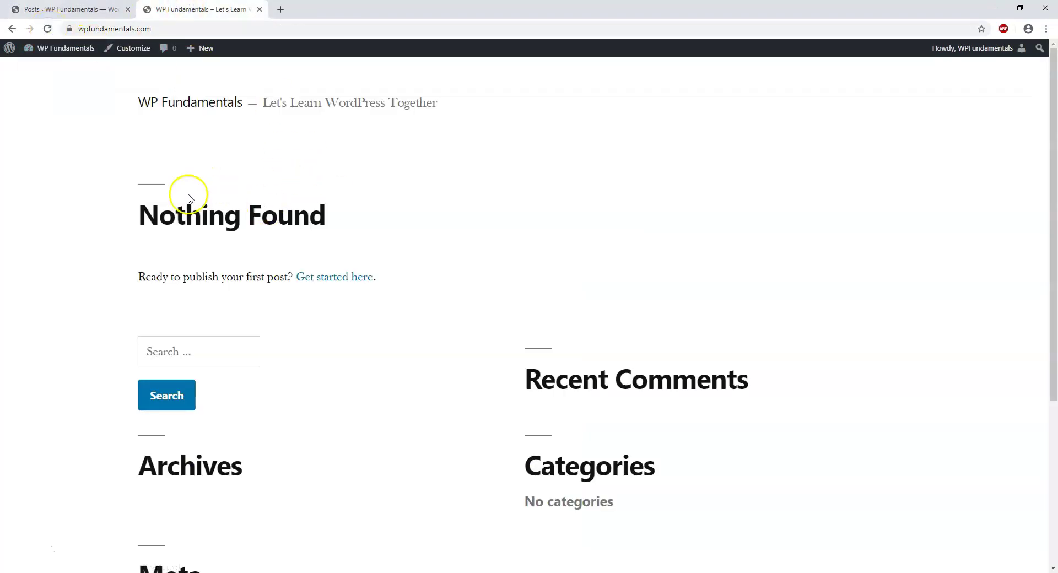
{"action": "left_click", "coordinate": [72, 10]}
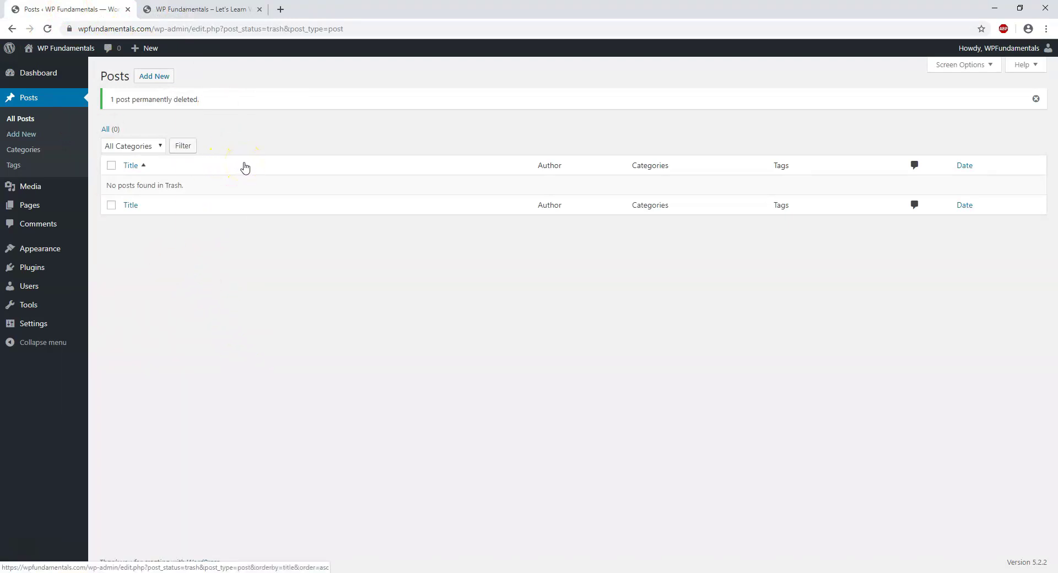
Reopen the Media Library with its Add New area, showing Twinkle-Sound.mp3 and Sunrise still present
{"action": "left_click", "coordinate": [55, 188]}
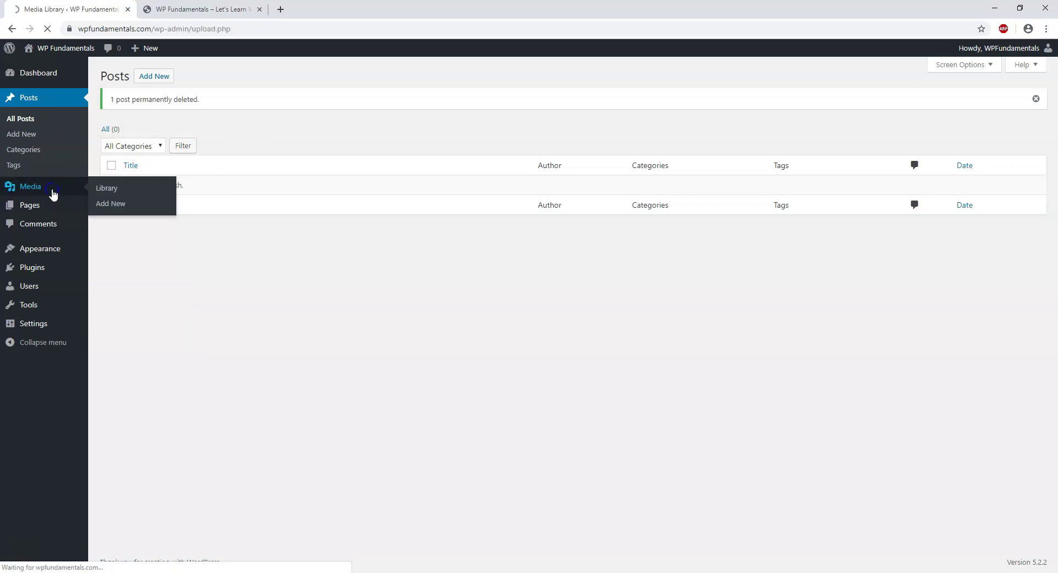
{"action": "left_click", "coordinate": [149, 147]}
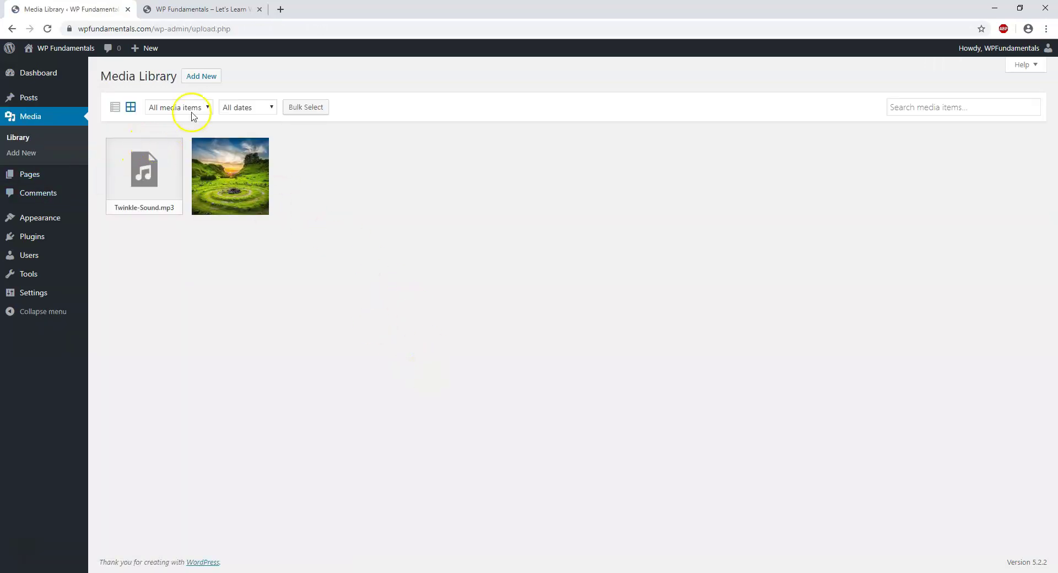
{"action": "left_click", "coordinate": [199, 77]}
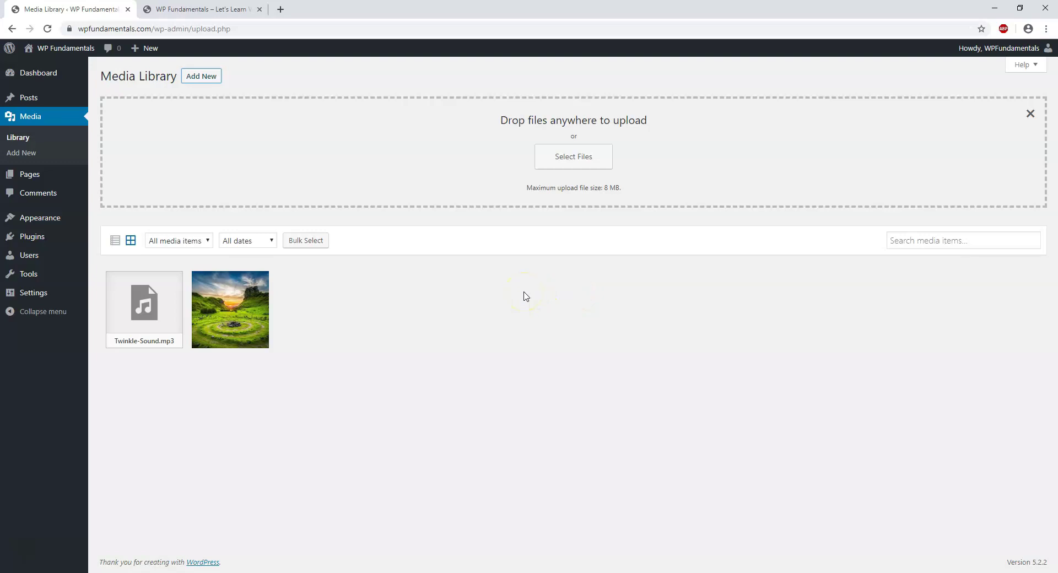
{"action": "left_click", "coordinate": [506, 288]}
{"action": "mouse_move", "coordinate": [45, 234]}
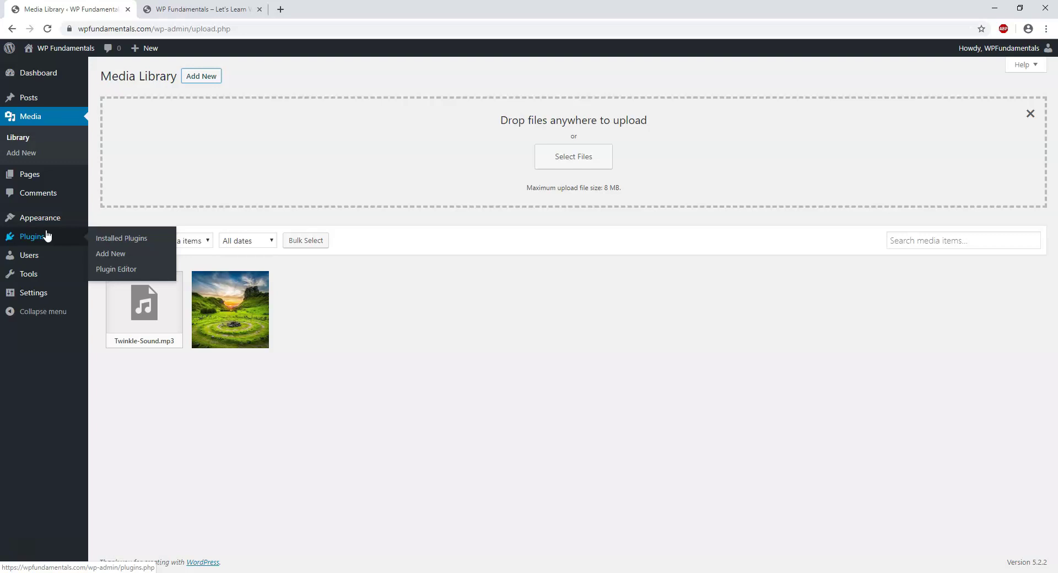
{"action": "left_click", "coordinate": [199, 415]}
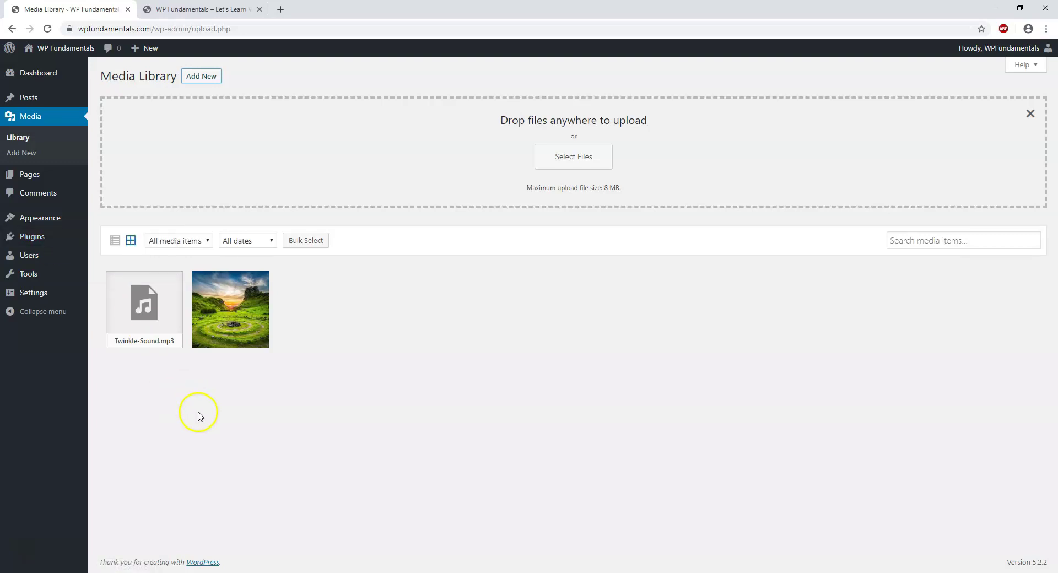